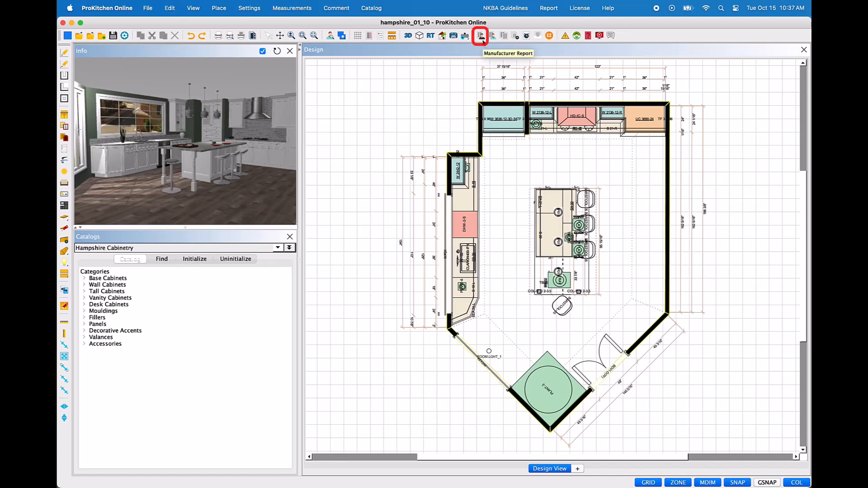
Start a manufacturer report for the Hampshire Cabinetry catalog and show its additional report data settings.
{"action": "left_click", "coordinate": [481, 36]}
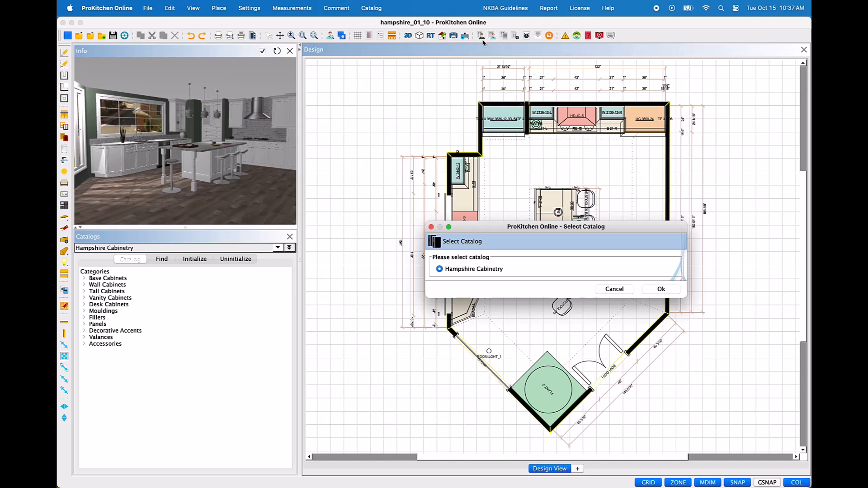
{"action": "left_click", "coordinate": [675, 289]}
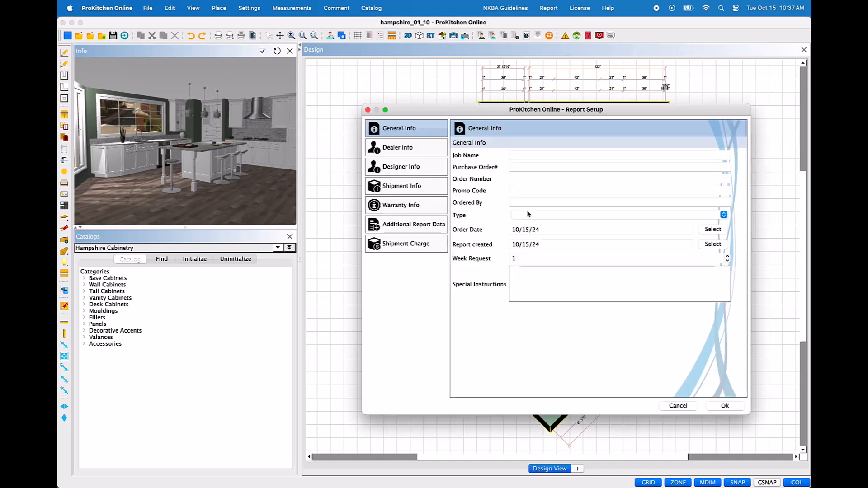
{"action": "left_click", "coordinate": [436, 231]}
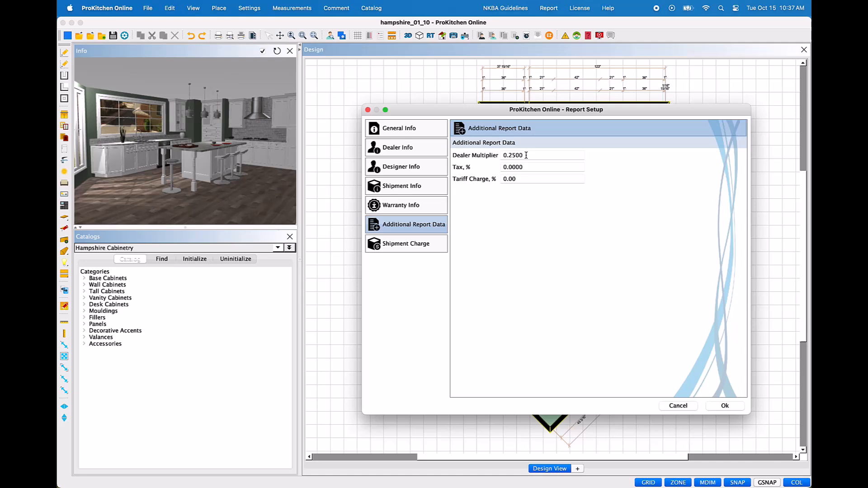
Set the dealer multiplier to 0.25 and generate the manufacturer report.
{"action": "double_click", "coordinate": [505, 156]}
{"action": "type", "text": ".35"}
{"action": "left_click_drag", "start_coordinate": [540, 168], "coordinate": [501, 156]}
{"action": "left_click", "coordinate": [526, 156]}
{"action": "type", "text": ".25"}
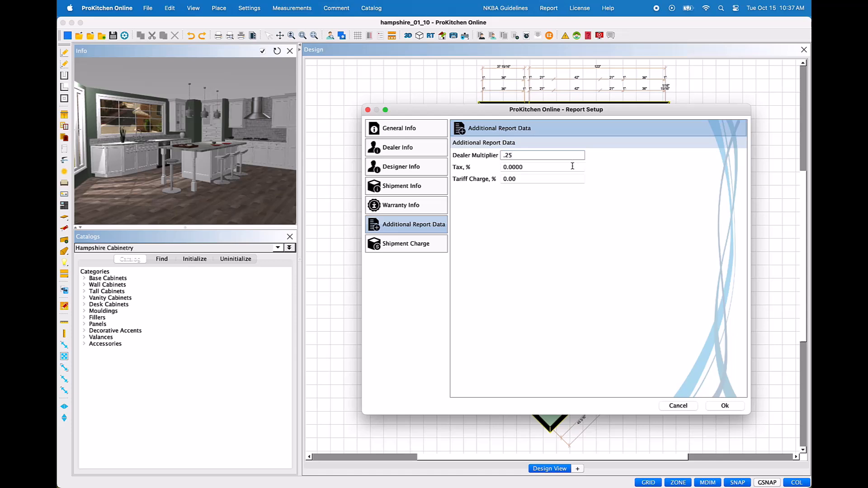
{"action": "left_click_drag", "start_coordinate": [572, 166], "coordinate": [501, 180]}
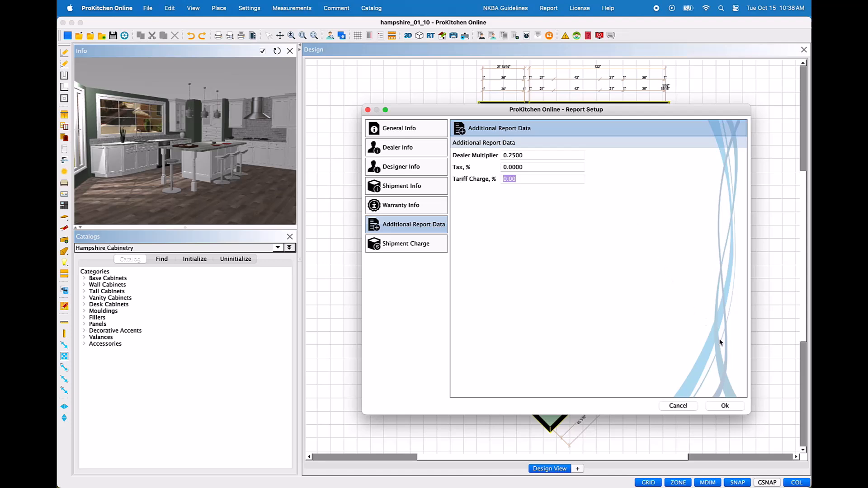
{"action": "left_click", "coordinate": [737, 409]}
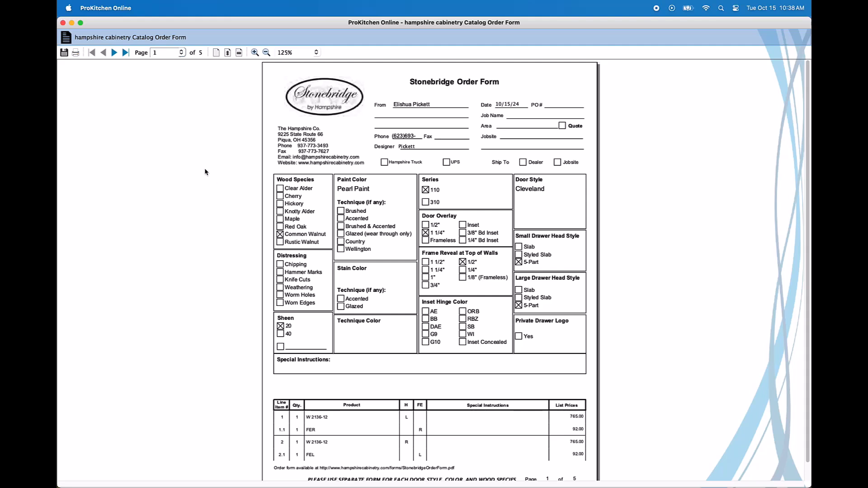
Page through the catalog order form to review the list price and total price pages, and close the form.
{"action": "left_click", "coordinate": [118, 56]}
{"action": "left_click", "coordinate": [118, 56]}
{"action": "left_click", "coordinate": [118, 56]}
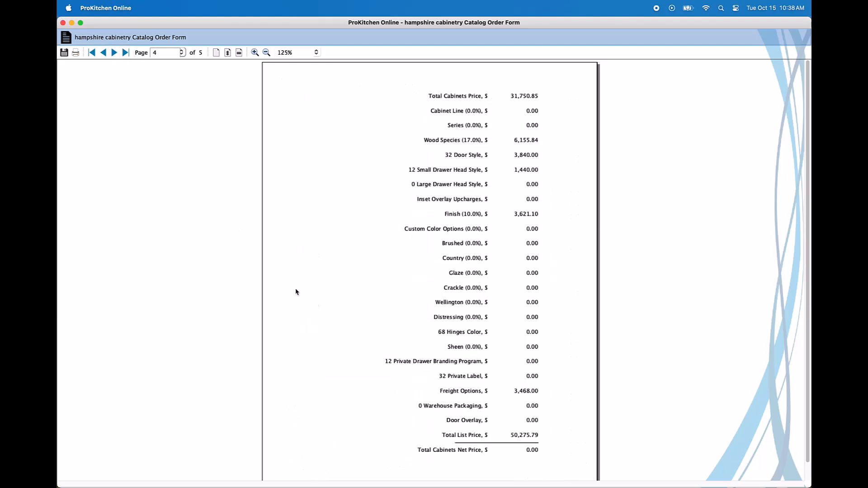
{"action": "left_click", "coordinate": [115, 53]}
{"action": "left_click", "coordinate": [108, 54]}
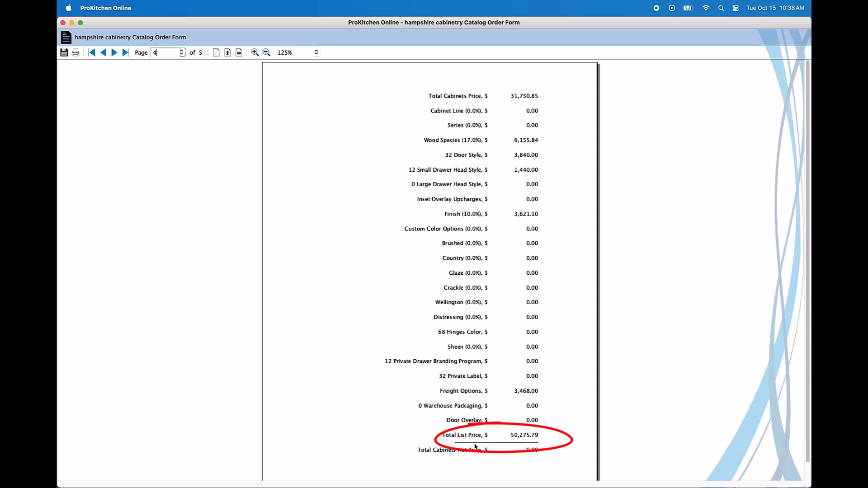
{"action": "left_click", "coordinate": [115, 53]}
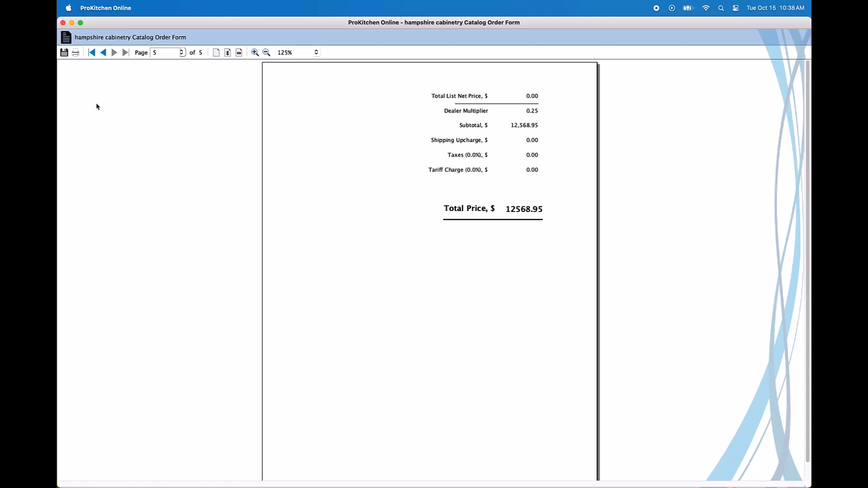
{"action": "left_click", "coordinate": [64, 23]}
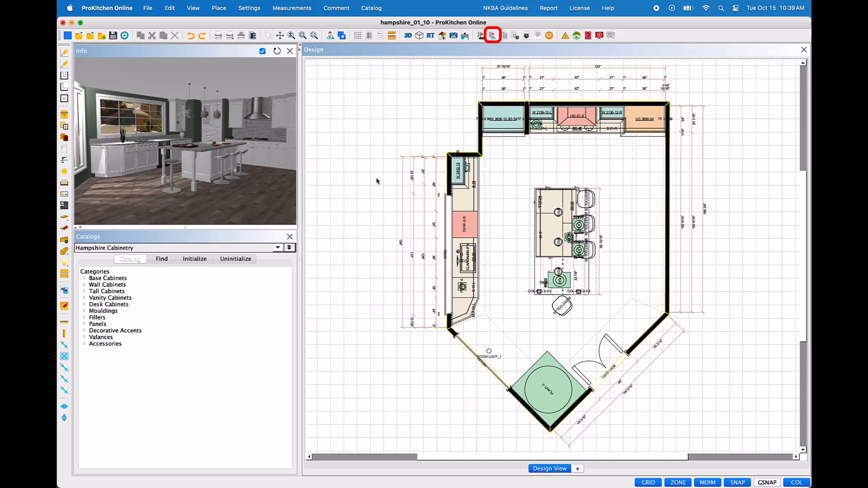
Start a customer report and set the sales tax and tariff charge to 0.
{"action": "left_click", "coordinate": [492, 36]}
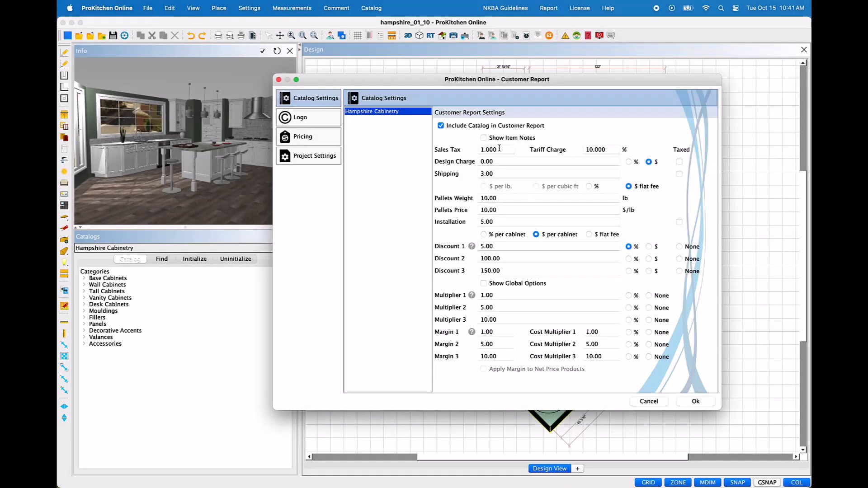
{"action": "left_click_drag", "start_coordinate": [499, 149], "coordinate": [465, 153]}
{"action": "type", "text": "0"}
{"action": "left_click", "coordinate": [603, 149]}
{"action": "type", "text": "0"}
Set shipping, pallets weight, pallets price and installation to 0 in the customer report settings.
{"action": "left_click", "coordinate": [502, 174]}
{"action": "type", "text": "0"}
{"action": "left_click", "coordinate": [503, 198]}
{"action": "type", "text": "0"}
{"action": "left_click", "coordinate": [498, 210]}
{"action": "type", "text": "0"}
{"action": "left_click", "coordinate": [517, 222]}
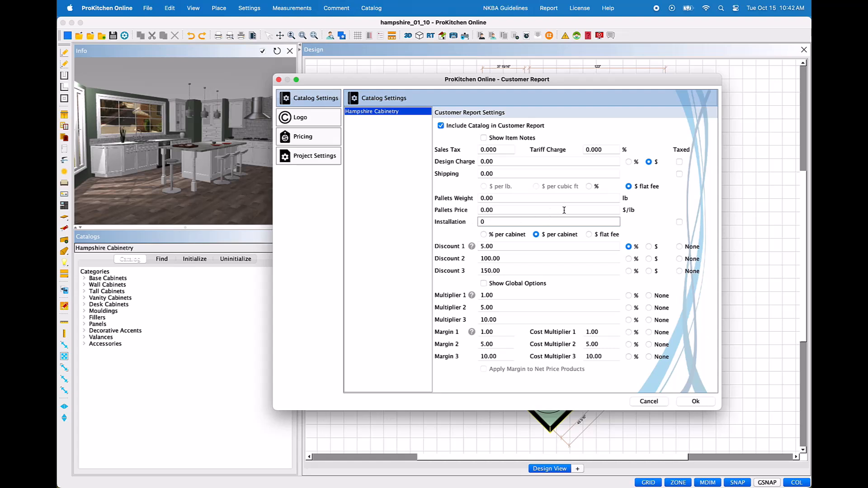
{"action": "type", "text": "0"}
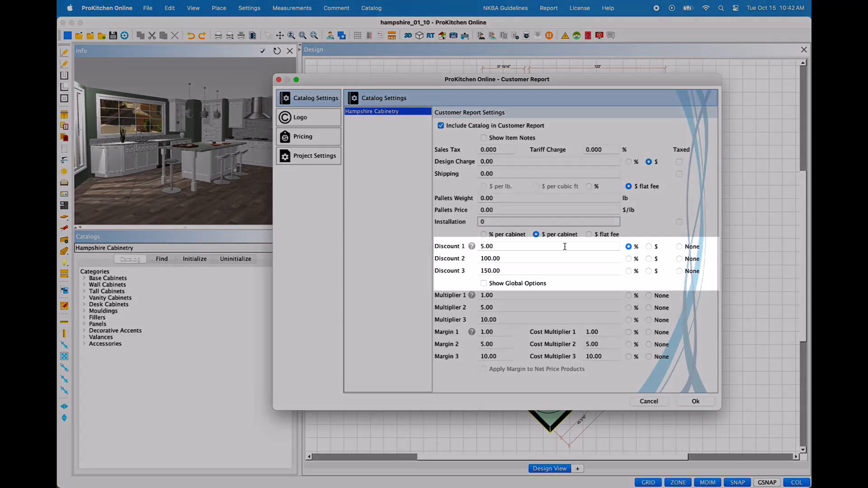
Set Discount 1 to 62.50 percent.
{"action": "left_click", "coordinate": [565, 247]}
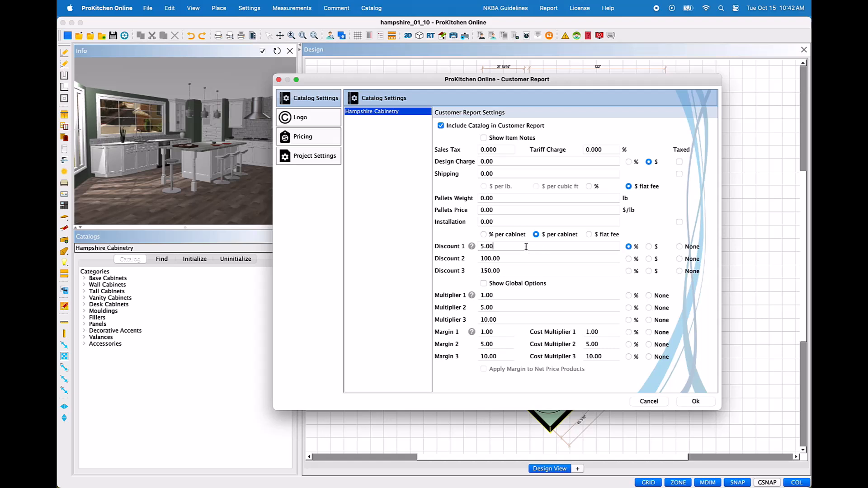
{"action": "left_click_drag", "start_coordinate": [498, 246], "coordinate": [479, 247]}
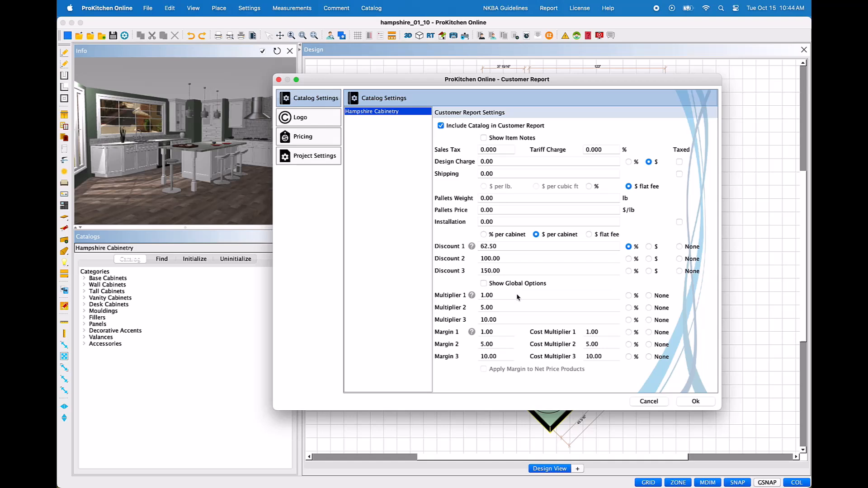
Change Discount 1 to a dollar amount of 30000 and generate the customer report.
{"action": "left_click", "coordinate": [649, 246]}
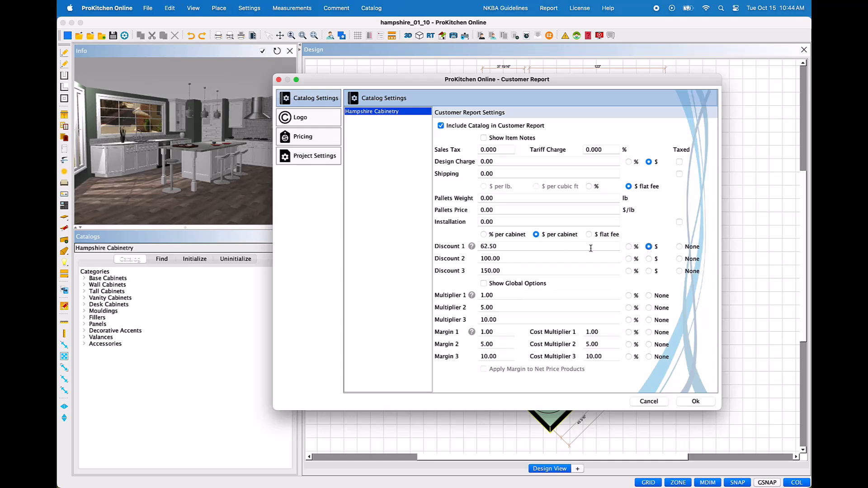
{"action": "double_click", "coordinate": [519, 248]}
{"action": "type", "text": "30000"}
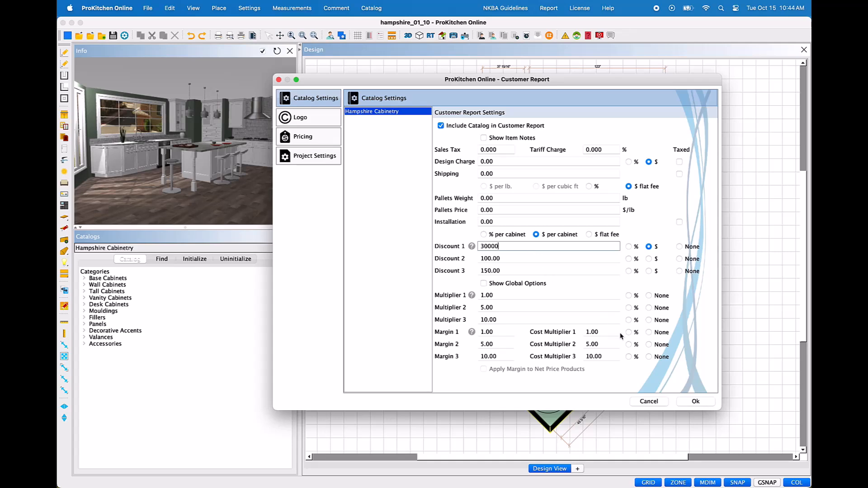
{"action": "left_click", "coordinate": [693, 402]}
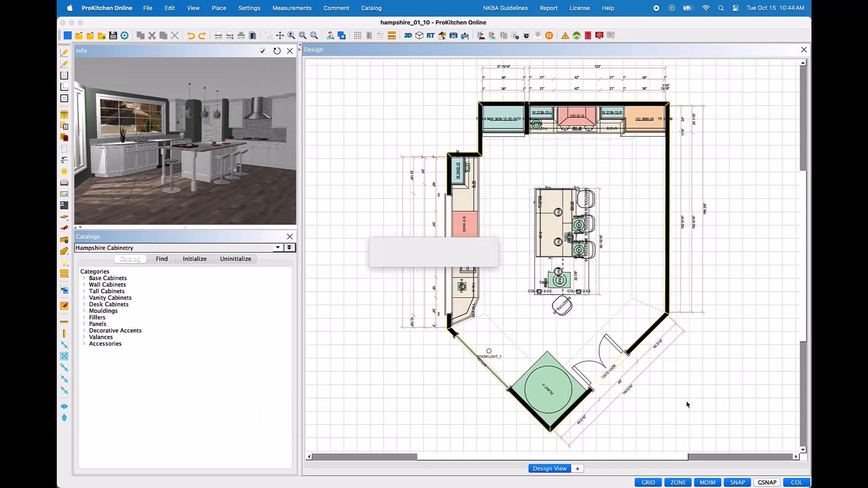
Page through the customer order form to review its totals with the dollar discount.
{"action": "left_click", "coordinate": [115, 53]}
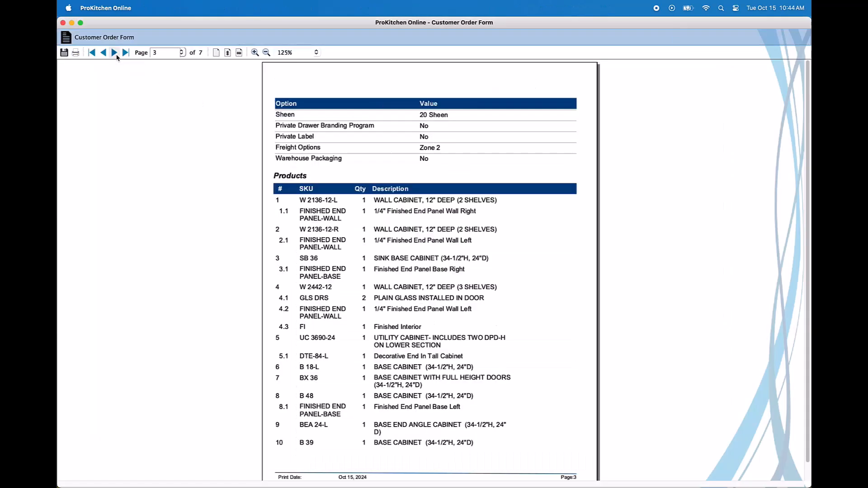
{"action": "left_click", "coordinate": [114, 53]}
{"action": "left_click", "coordinate": [115, 54]}
{"action": "left_click", "coordinate": [115, 54]}
{"action": "left_click", "coordinate": [114, 54]}
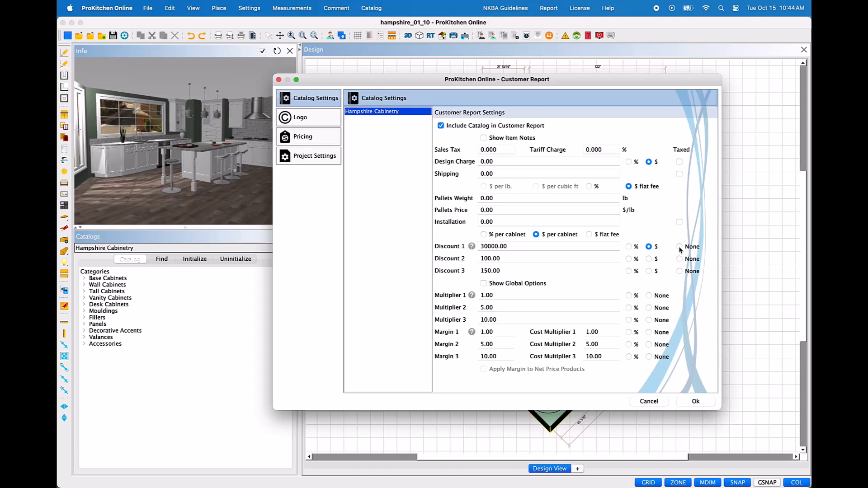
Set Discount 1 to None, enable Multiplier 1 at 37.5 percent and generate the customer report.
{"action": "left_click", "coordinate": [679, 247]}
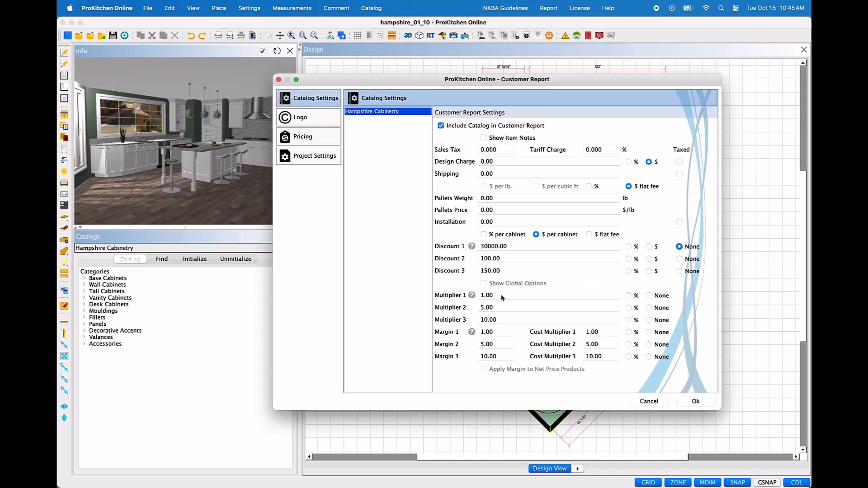
{"action": "left_click", "coordinate": [628, 296]}
{"action": "left_click_drag", "start_coordinate": [493, 296], "coordinate": [477, 297]}
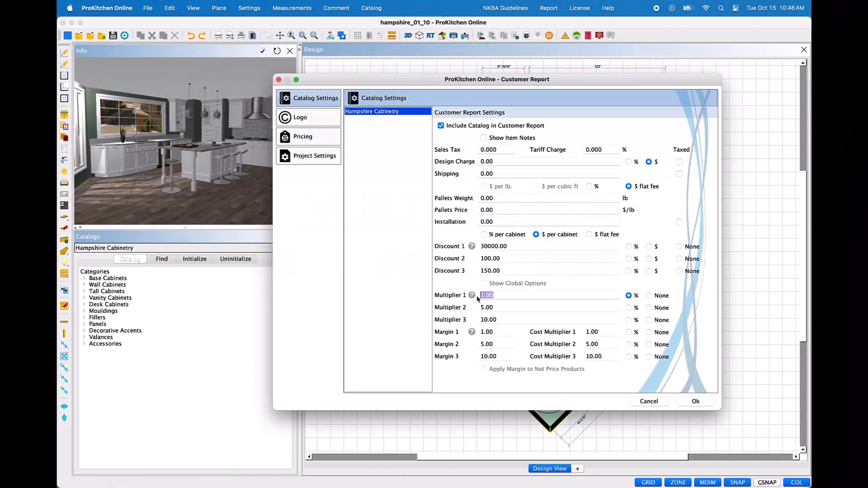
{"action": "type", "text": "37.5"}
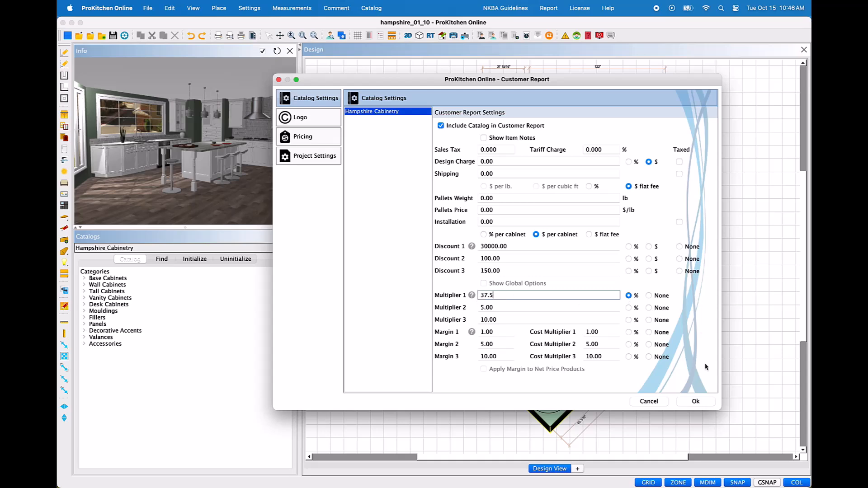
{"action": "left_click", "coordinate": [701, 403]}
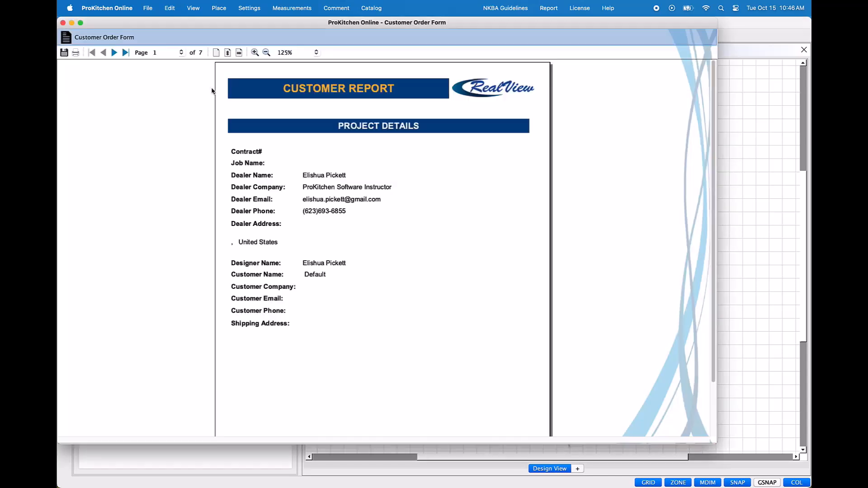
Page through the customer order form to review its totals with the multiplier applied.
{"action": "left_click", "coordinate": [114, 53]}
{"action": "left_click", "coordinate": [115, 53]}
{"action": "left_click", "coordinate": [115, 53]}
{"action": "left_click", "coordinate": [114, 53]}
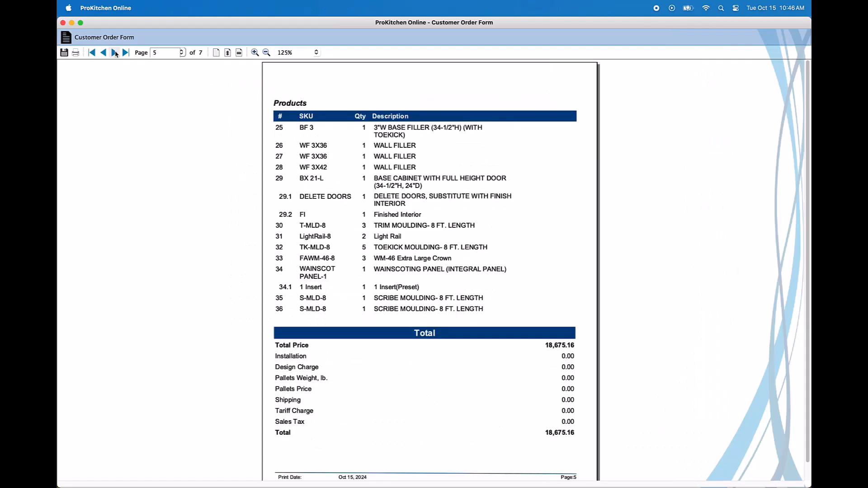
{"action": "left_click", "coordinate": [114, 53]}
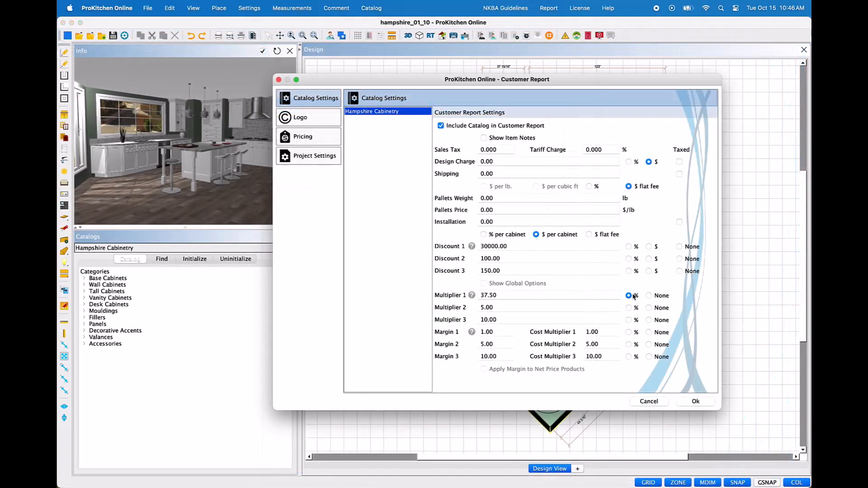
Set Multiplier 1 to None and enable Margin 1 at 33.33 percent.
{"action": "left_click", "coordinate": [649, 295]}
{"action": "double_click", "coordinate": [488, 333]}
{"action": "double_click", "coordinate": [588, 333]}
{"action": "left_click", "coordinate": [628, 332]}
{"action": "left_click", "coordinate": [504, 332]}
{"action": "type", "text": "33"}
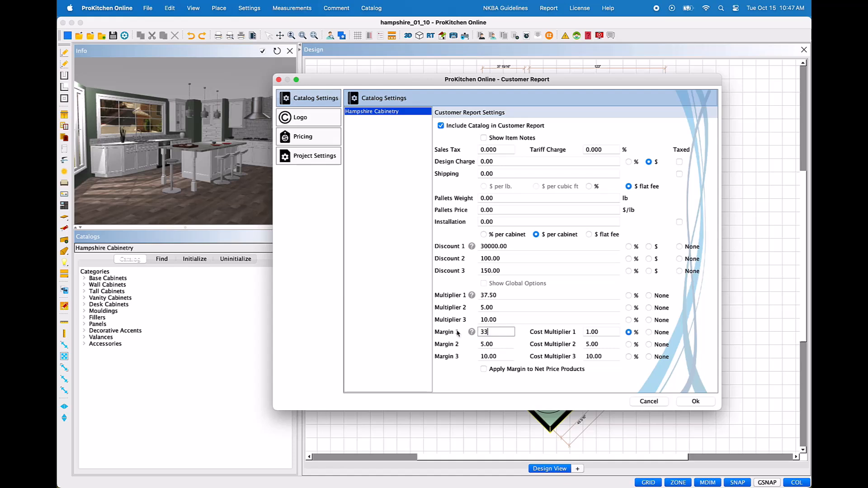
{"action": "type", "text": ".33"}
Set Cost Multiplier 1 to 25, leave the margin unapplied to net price products and generate the customer report.
{"action": "left_click_drag", "start_coordinate": [601, 333], "coordinate": [585, 333]}
{"action": "type", "text": "25"}
{"action": "left_click", "coordinate": [484, 370]}
{"action": "left_click", "coordinate": [485, 371]}
{"action": "left_click", "coordinate": [689, 401]}
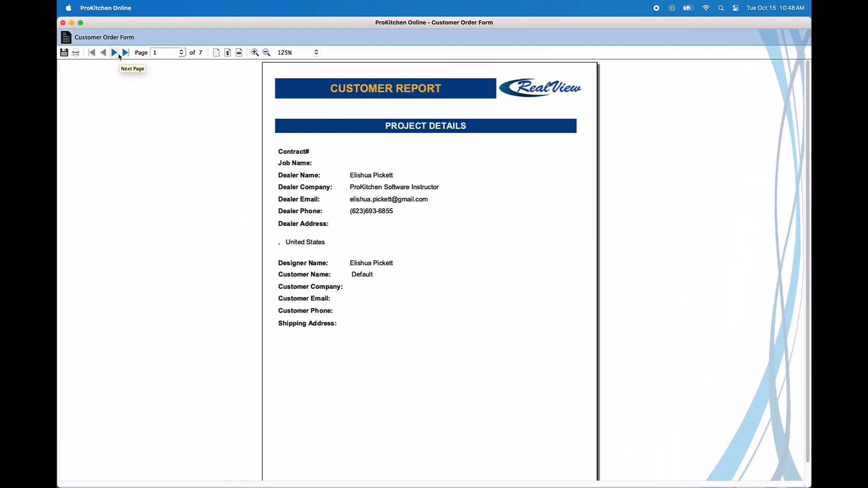
Page through the customer order form to review its totals with the margin applied.
{"action": "left_click", "coordinate": [114, 52]}
{"action": "left_click", "coordinate": [115, 52]}
{"action": "left_click", "coordinate": [114, 52]}
{"action": "left_click", "coordinate": [114, 52]}
{"action": "left_click", "coordinate": [114, 52]}
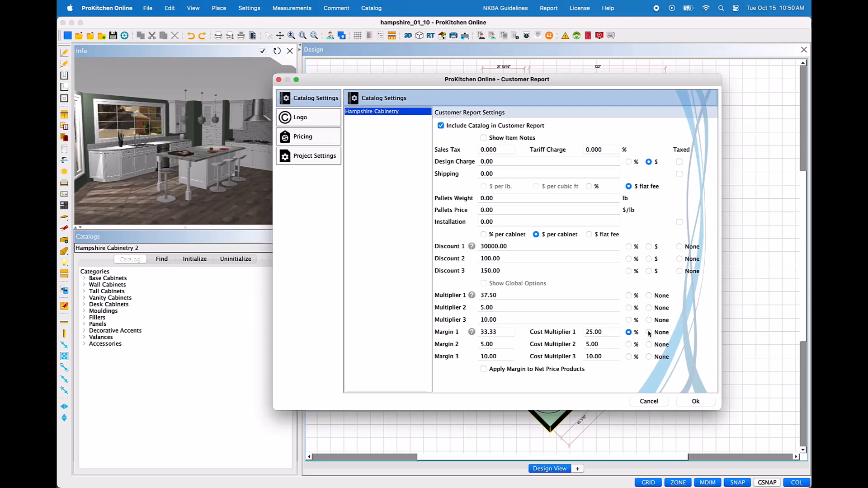
Set Margin 1 to None and the sales tax to 7.2 percent in the customer report settings.
{"action": "left_click", "coordinate": [649, 333]}
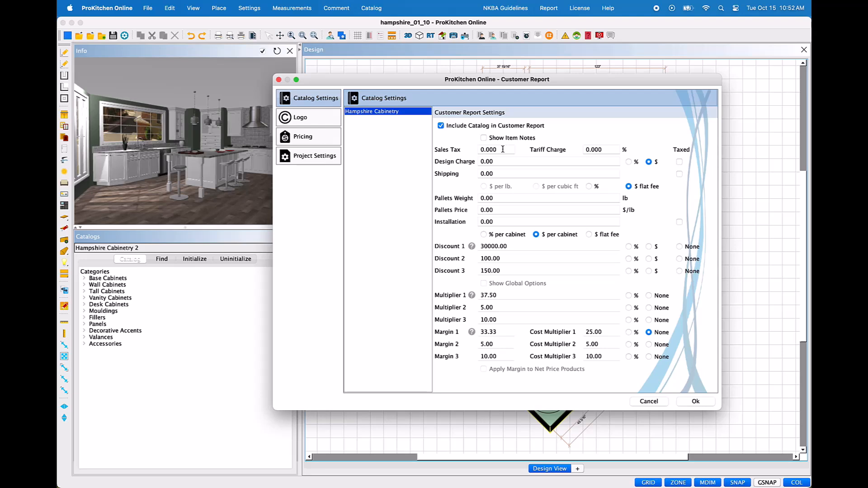
{"action": "left_click_drag", "start_coordinate": [503, 149], "coordinate": [466, 152]}
{"action": "type", "text": "7.2"}
{"action": "key", "text": "Tab"}
Set the design charge to 500 dollars and leave it untaxed.
{"action": "left_click", "coordinate": [502, 162]}
{"action": "left_click_drag", "start_coordinate": [502, 161], "coordinate": [478, 161]}
{"action": "type", "text": "500"}
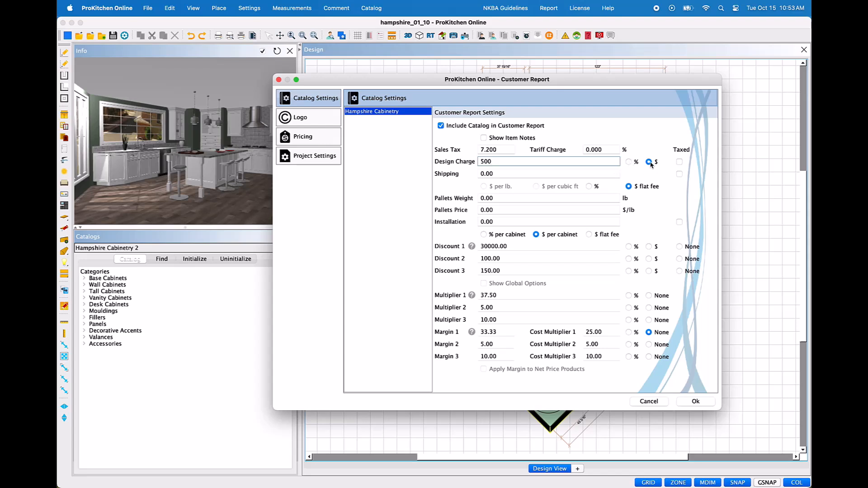
{"action": "left_click", "coordinate": [679, 162]}
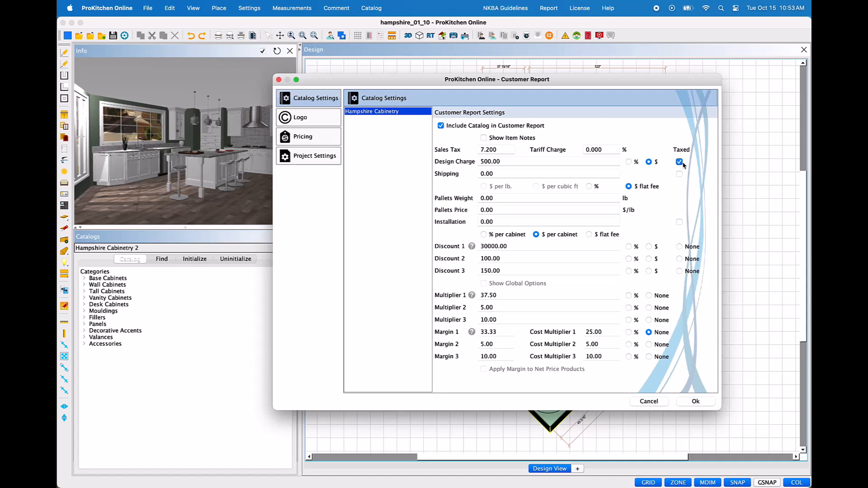
{"action": "left_click", "coordinate": [683, 164]}
Set shipping to 250 and the pallets weight to 2009 lb.
{"action": "left_click_drag", "start_coordinate": [496, 174], "coordinate": [478, 176]}
{"action": "type", "text": "250"}
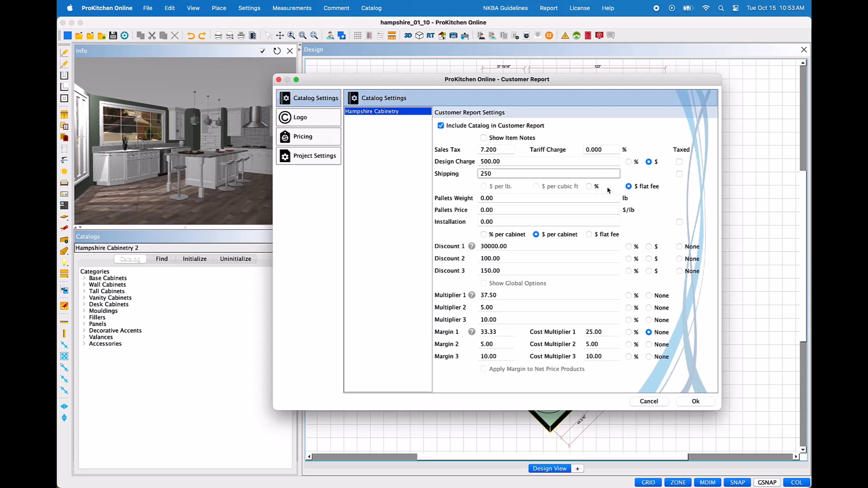
{"action": "left_click", "coordinate": [503, 199]}
{"action": "left_click_drag", "start_coordinate": [503, 199], "coordinate": [478, 198]}
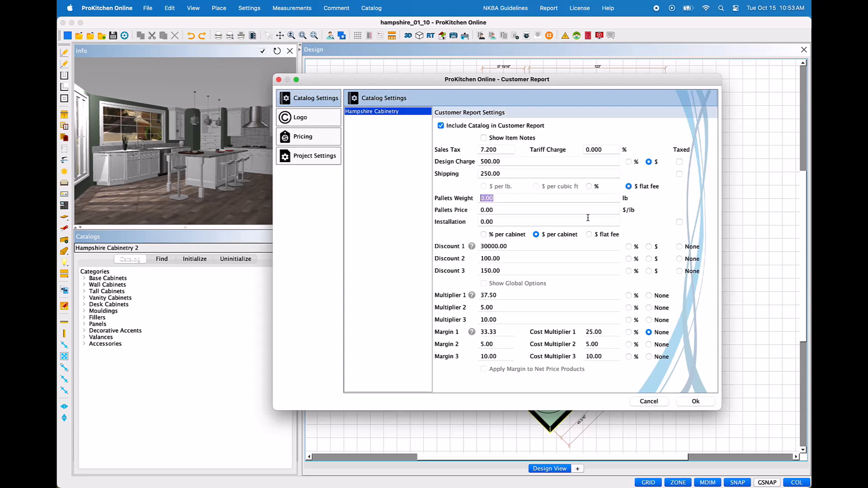
{"action": "type", "text": "2009"}
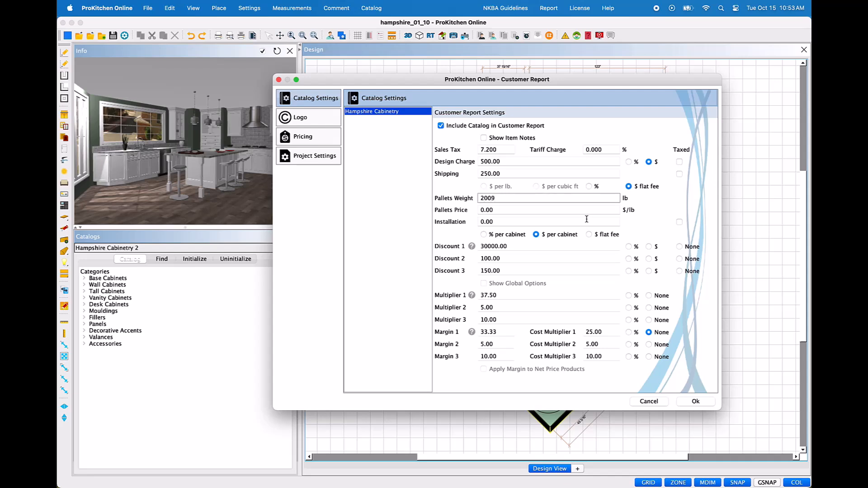
Correct the pallets weight to 2000 lb, the pallets price to 3 $/lb and the installation charge to 50 dollars per cabinet.
{"action": "key", "text": "BackSpace"}
{"action": "type", "text": "0"}
{"action": "left_click_drag", "start_coordinate": [501, 211], "coordinate": [471, 215]}
{"action": "type", "text": "3"}
{"action": "left_click", "coordinate": [535, 222]}
{"action": "left_click_drag", "start_coordinate": [521, 221], "coordinate": [468, 220]}
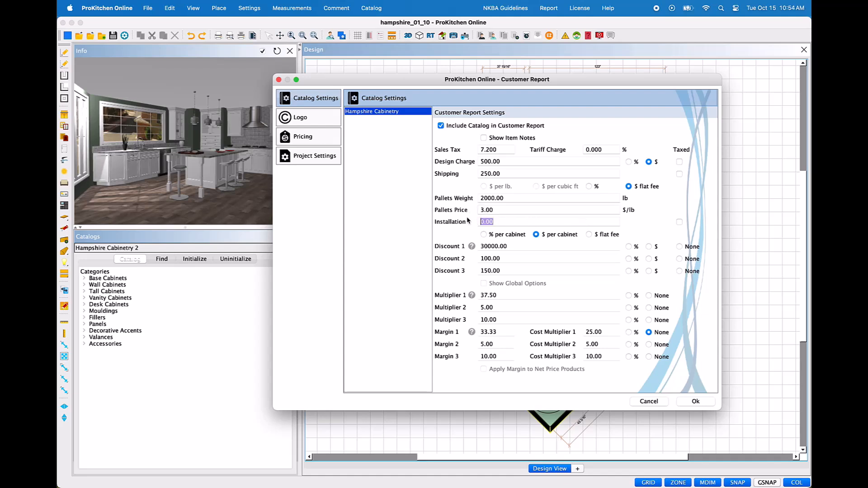
{"action": "type", "text": "50"}
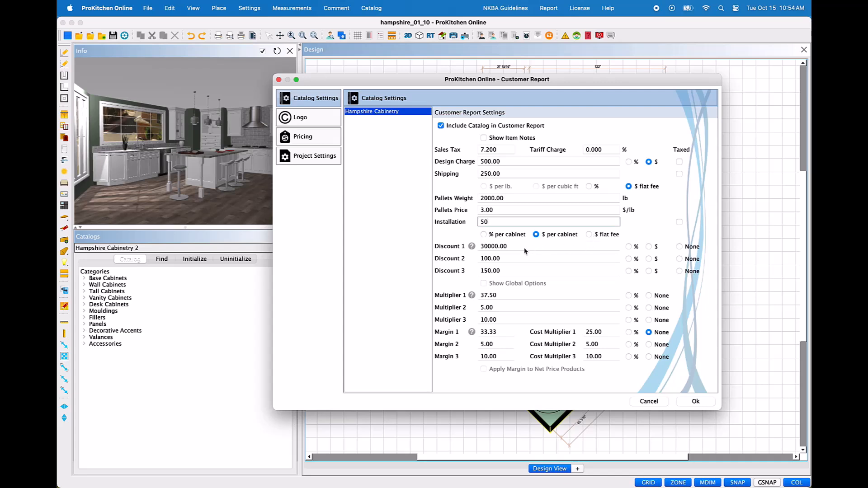
Generate the customer report with Multiplier 1 applied as a percentage and page through to its totals.
{"action": "left_click", "coordinate": [628, 295]}
{"action": "left_click", "coordinate": [695, 401]}
{"action": "left_click", "coordinate": [114, 53]}
{"action": "left_click", "coordinate": [114, 53]}
{"action": "left_click", "coordinate": [114, 52]}
{"action": "left_click", "coordinate": [114, 52]}
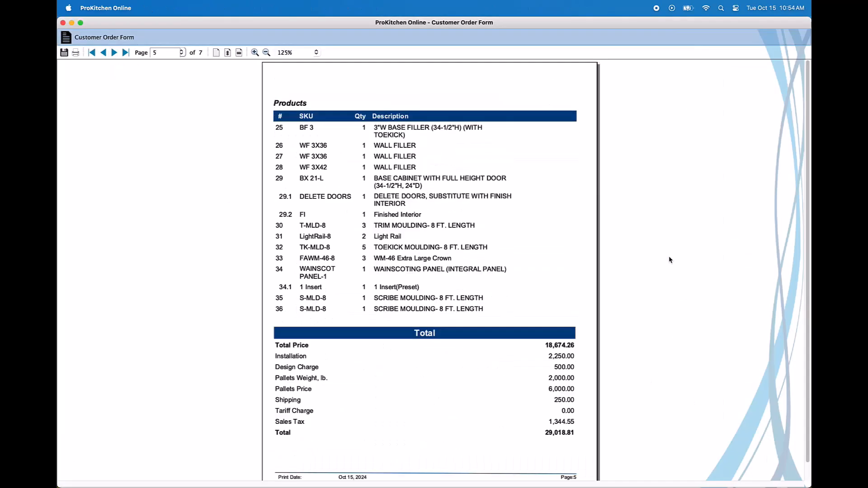
{"action": "scroll", "coordinate": [670, 260], "scroll_direction": "down", "scroll_amount": 1}
{"action": "left_click", "coordinate": [114, 52]}
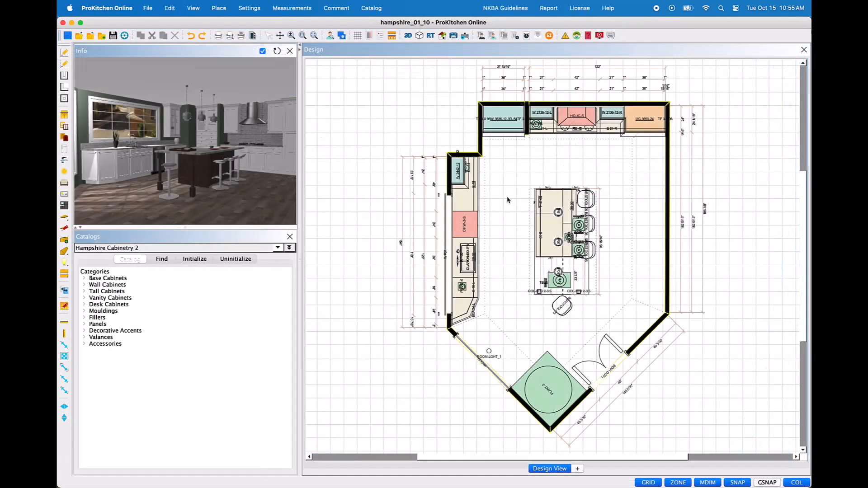
In the customer report settings for Hampshire Cabinetry 2, set shipping to a 50 dollar flat fee and installation to 50 dollars per cabinet.
{"action": "left_click", "coordinate": [492, 39]}
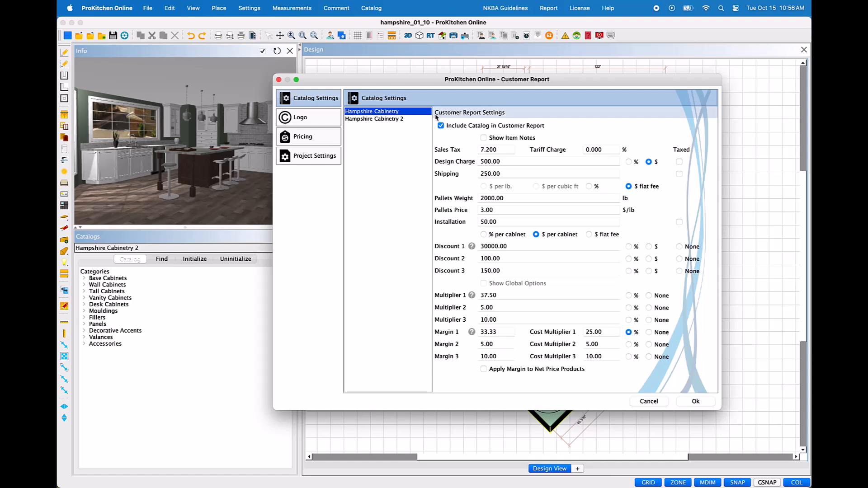
{"action": "left_click", "coordinate": [397, 120]}
{"action": "key", "text": "Tab"}
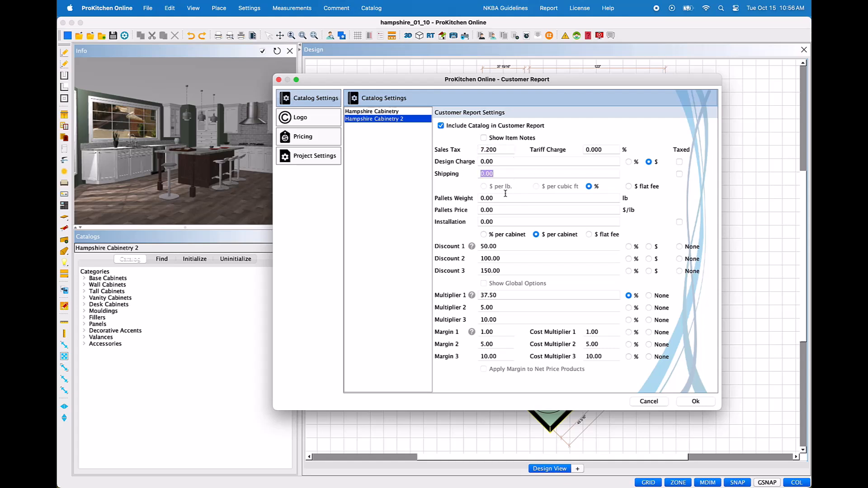
{"action": "type", "text": "50"}
{"action": "left_click", "coordinate": [628, 186]}
{"action": "left_click", "coordinate": [504, 221]}
{"action": "type", "text": "50"}
Apply Margin 1 as a percentage at 33.33 with Cost Multiplier 1 at 25, and generate the customer report.
{"action": "left_click", "coordinate": [630, 333]}
{"action": "left_click", "coordinate": [502, 332]}
{"action": "type", "text": "33.33"}
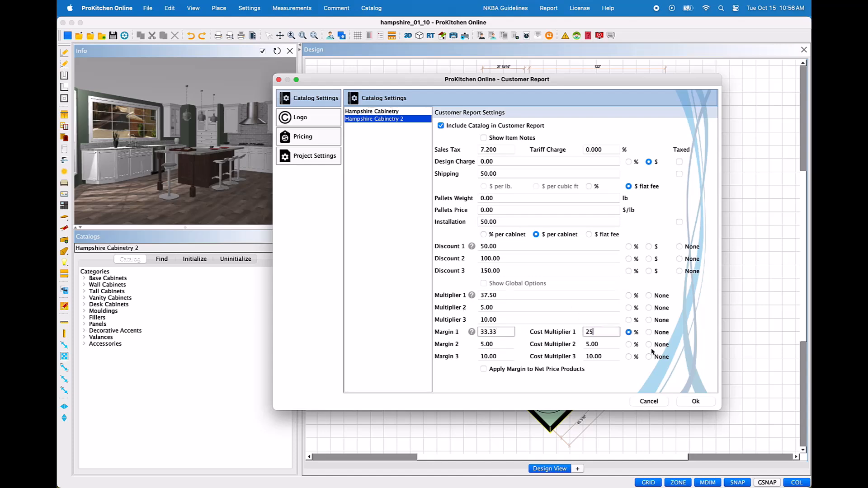
{"action": "left_click", "coordinate": [697, 402]}
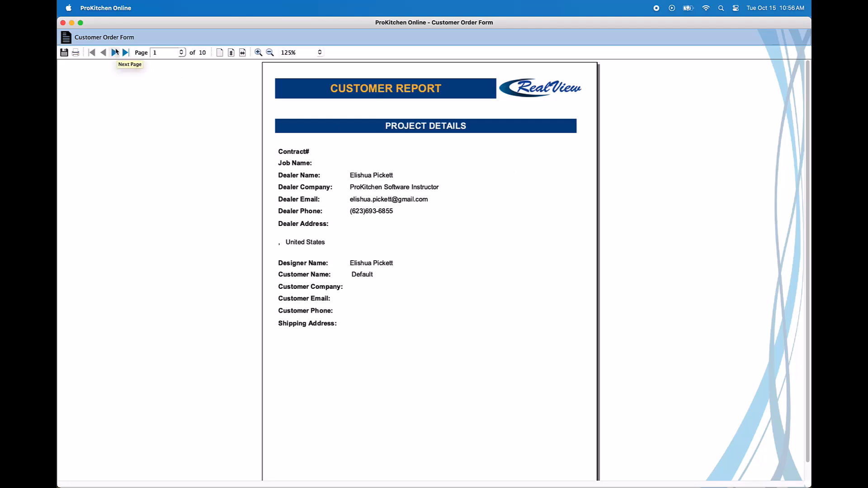
Page through the customer order form to examine the products and totals of both Hampshire catalogs.
{"action": "left_click", "coordinate": [115, 52]}
{"action": "left_click", "coordinate": [117, 52]}
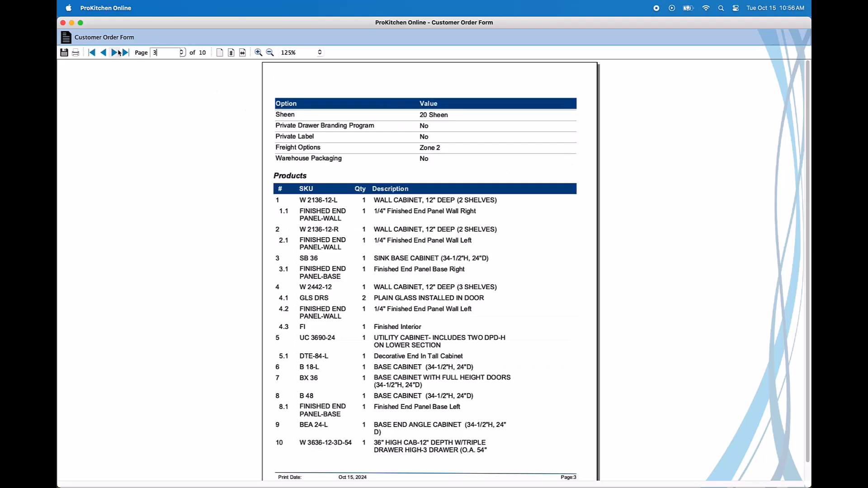
{"action": "left_click", "coordinate": [118, 53]}
{"action": "left_click", "coordinate": [117, 52]}
{"action": "left_click", "coordinate": [117, 53]}
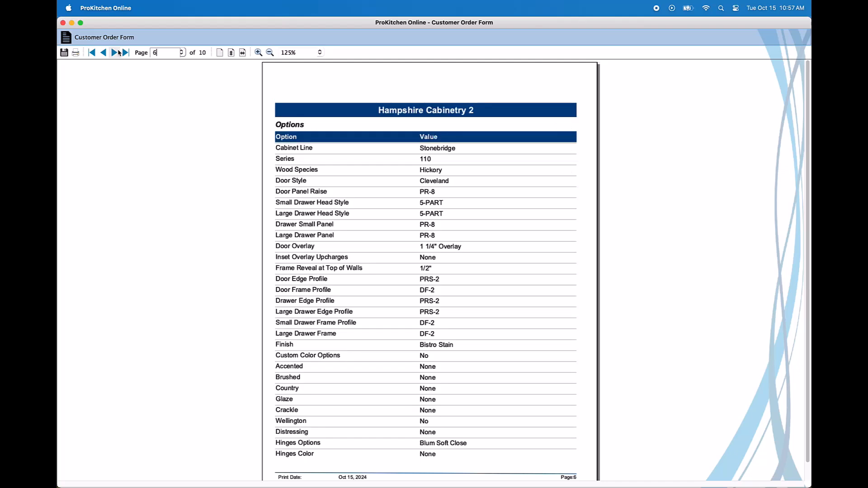
{"action": "left_click", "coordinate": [117, 53]}
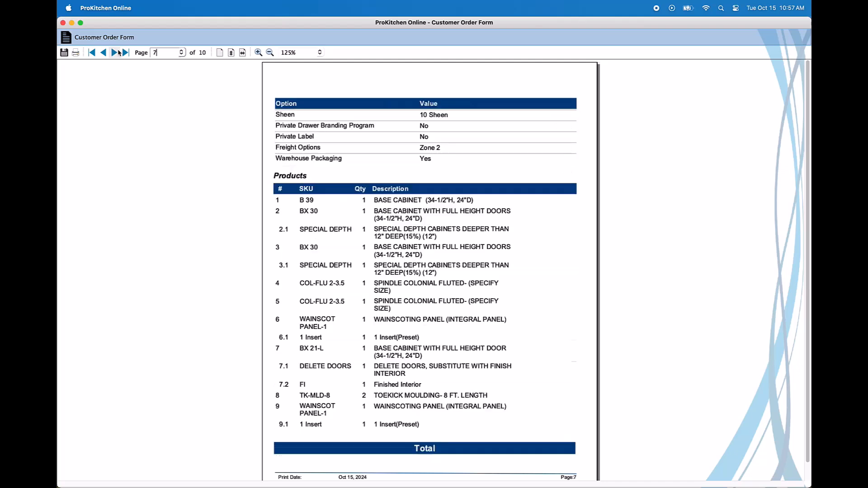
{"action": "left_click", "coordinate": [117, 52]}
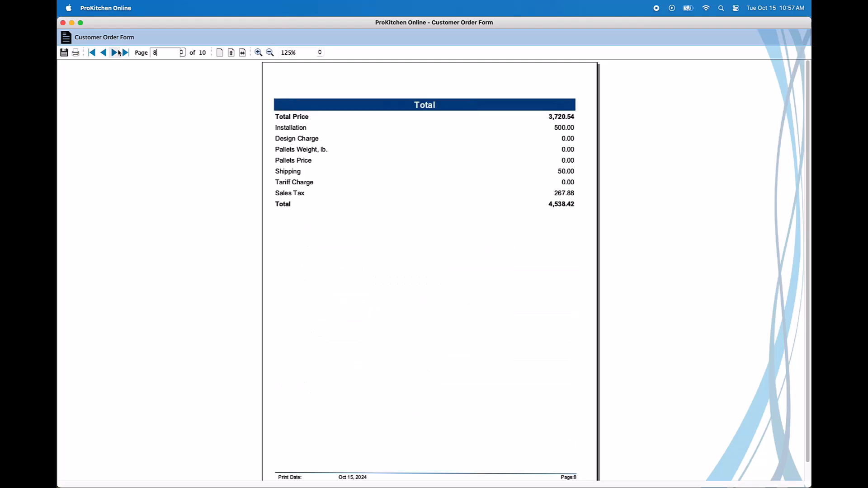
{"action": "left_click", "coordinate": [117, 52]}
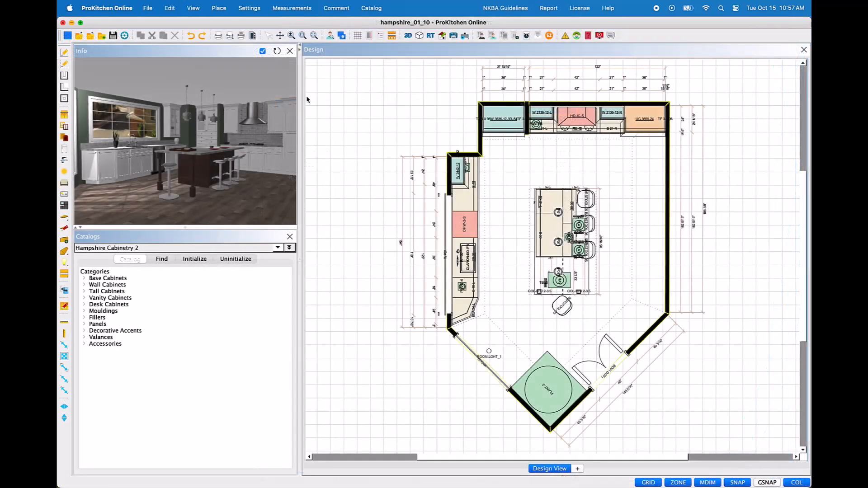
In the default customer report settings for the Adelphi Kitchens catalog, set the sales tax to 7.2 and the tariff charge to 0 percent.
{"action": "left_click", "coordinate": [250, 8]}
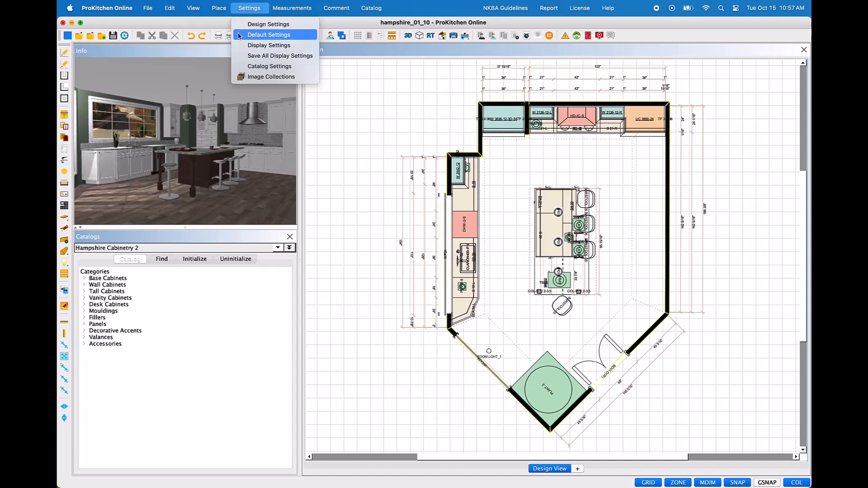
{"action": "left_click", "coordinate": [269, 35]}
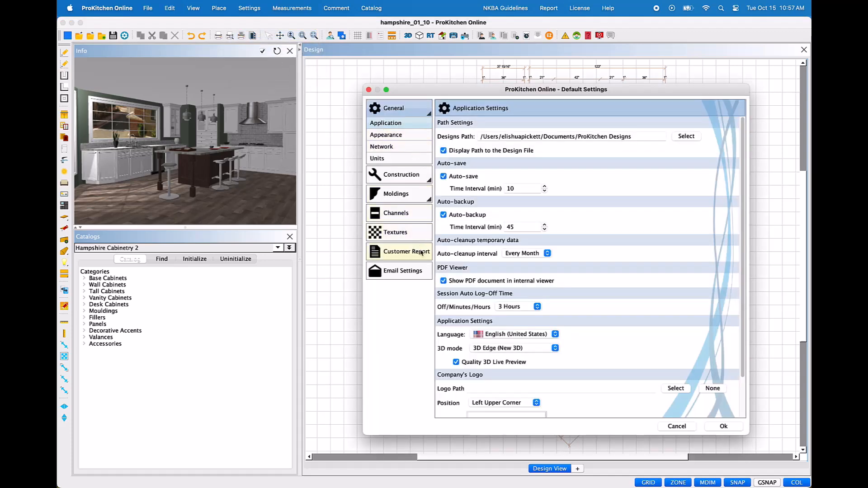
{"action": "left_click", "coordinate": [423, 252]}
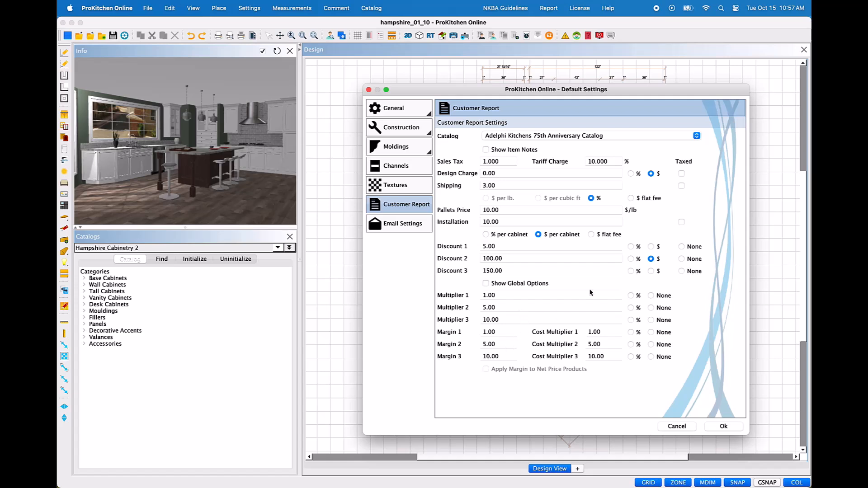
{"action": "double_click", "coordinate": [496, 162]}
{"action": "type", "text": "7.2"}
{"action": "double_click", "coordinate": [590, 161]}
{"action": "type", "text": "0"}
Set the default design charge to 500 dollars and the default shipping to a 250 dollar flat fee.
{"action": "key", "text": "Tab"}
{"action": "type", "text": "500"}
{"action": "key", "text": "Tab"}
{"action": "type", "text": "250"}
{"action": "left_click", "coordinate": [631, 199]}
Set the default pallets price and installation charge to 0.
{"action": "double_click", "coordinate": [500, 211]}
{"action": "type", "text": "0"}
{"action": "key", "text": "Tab"}
{"action": "type", "text": "0"}
Apply the default Margin 1 as a percentage, with a margin of 33.33 and Cost Multiplier 1 at 25.
{"action": "left_click_drag", "start_coordinate": [500, 332], "coordinate": [485, 334]}
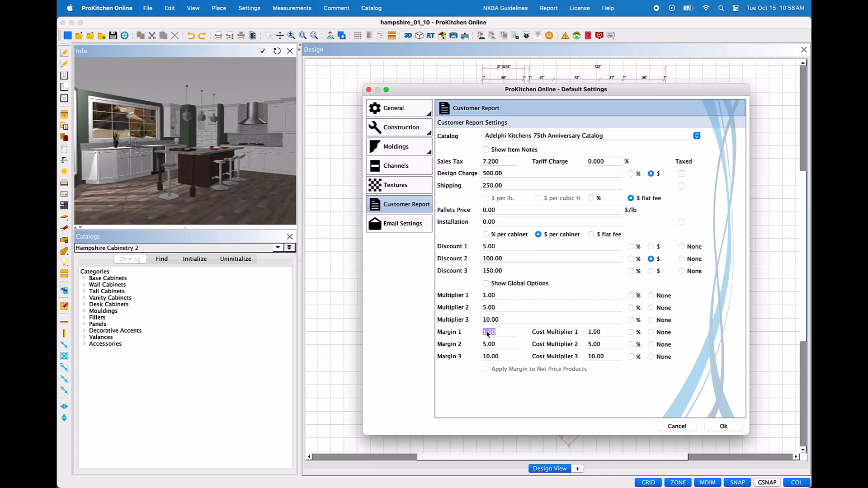
{"action": "left_click", "coordinate": [631, 334]}
{"action": "double_click", "coordinate": [495, 332]}
{"action": "type", "text": "33.33"}
{"action": "key", "text": "Tab"}
{"action": "type", "text": "25"}
Apply the default Margin 2 as a percentage, with a margin of 28 and Cost Multiplier 2 at 25.
{"action": "double_click", "coordinate": [492, 344]}
{"action": "left_click", "coordinate": [633, 344]}
{"action": "double_click", "coordinate": [498, 346]}
{"action": "type", "text": "3"}
{"action": "key", "text": "BackSpace"}
{"action": "type", "text": "28"}
{"action": "key", "text": "Tab"}
{"action": "type", "text": "25"}
Apply the default Margin 3 as a percentage, with a margin of 22.25 and Cost Multiplier 3 at 25.
{"action": "left_click", "coordinate": [631, 357]}
{"action": "double_click", "coordinate": [490, 357]}
{"action": "type", "text": "22.25"}
{"action": "key", "text": "Tab"}
{"action": "type", "text": "25"}
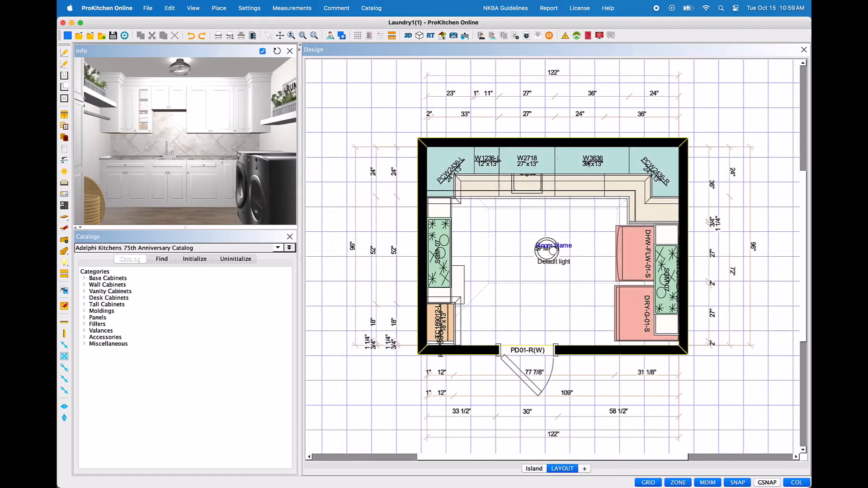
Generate the customer report for the Laundry1(1) design with Margin 1 applied as a percentage.
{"action": "left_click", "coordinate": [496, 41]}
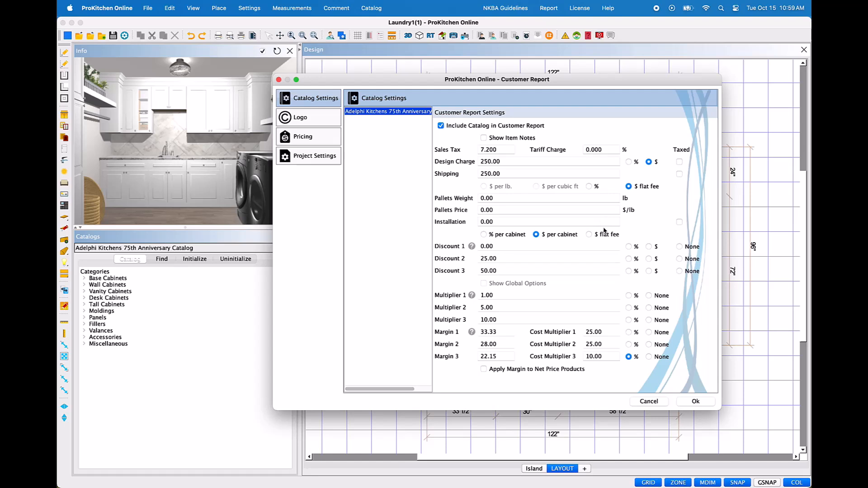
{"action": "left_click", "coordinate": [630, 333]}
{"action": "left_click", "coordinate": [630, 345]}
{"action": "left_click", "coordinate": [629, 357]}
{"action": "left_click", "coordinate": [629, 332]}
{"action": "left_click", "coordinate": [695, 402]}
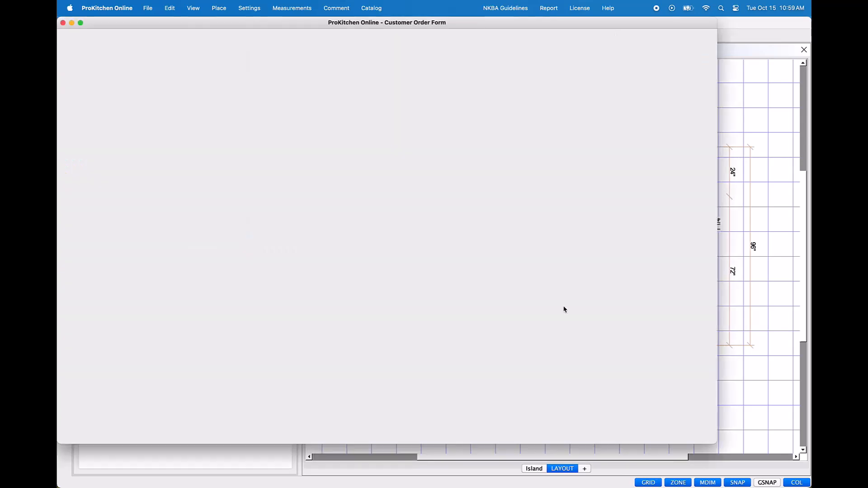